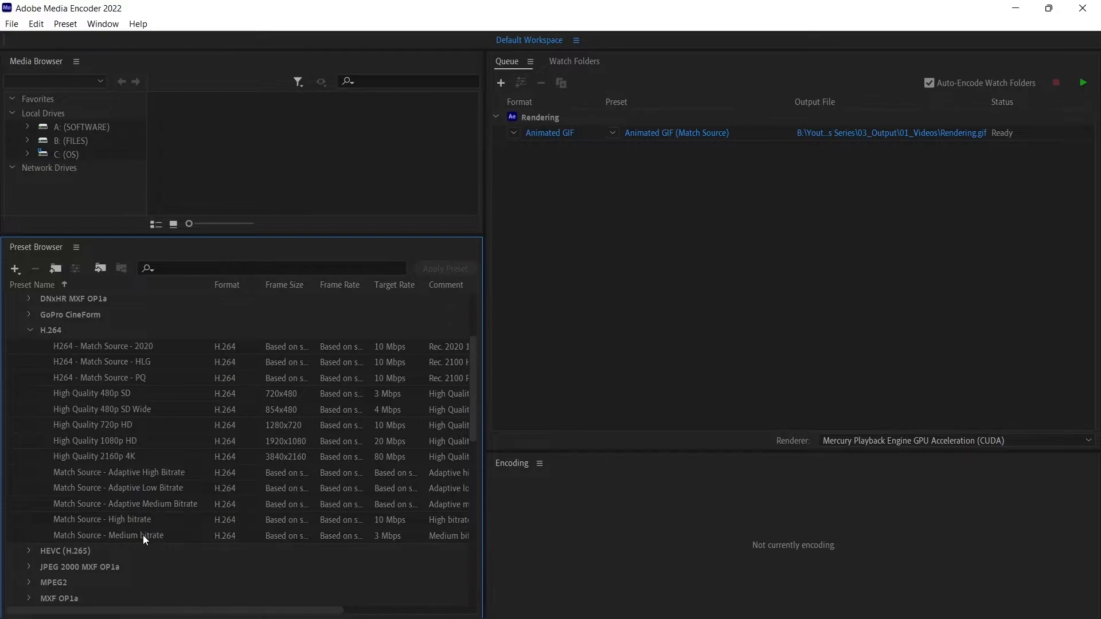
Apply the H.264 preset Match Source - Medium bitrate to the queued Rendering item.
{"action": "left_click", "coordinate": [109, 536]}
{"action": "left_click_drag", "start_coordinate": [104, 534], "coordinate": [554, 134]}
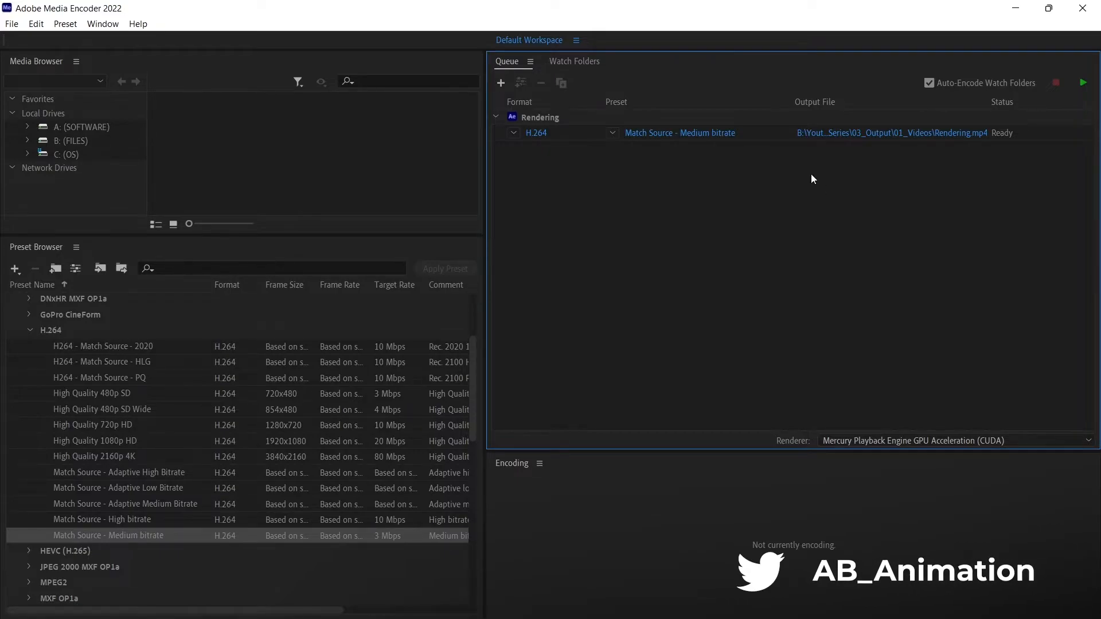
Review the queued item's H.264 export settings, accept them, and start encoding the queue.
{"action": "left_click", "coordinate": [713, 136]}
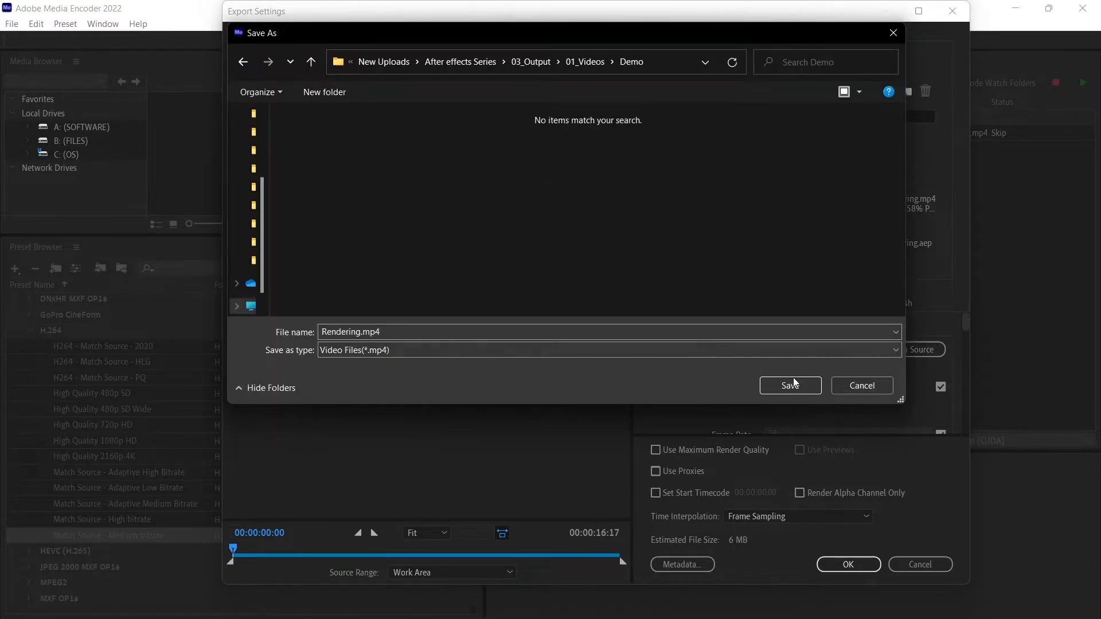
{"action": "left_click", "coordinate": [795, 382]}
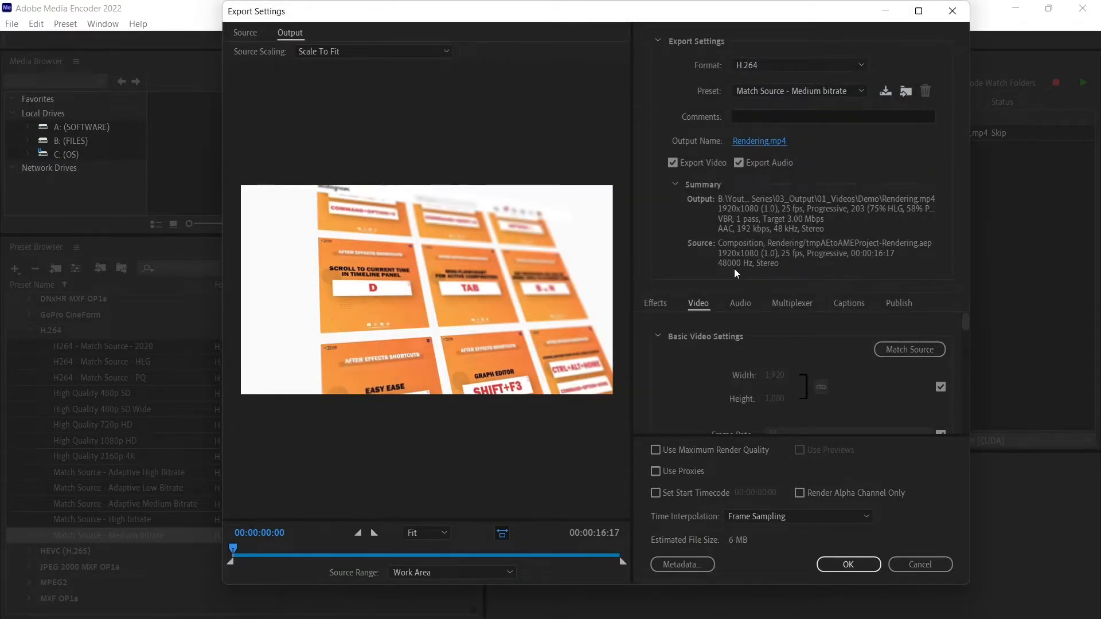
{"action": "scroll", "coordinate": [680, 370], "scroll_direction": "down", "scroll_amount": 10}
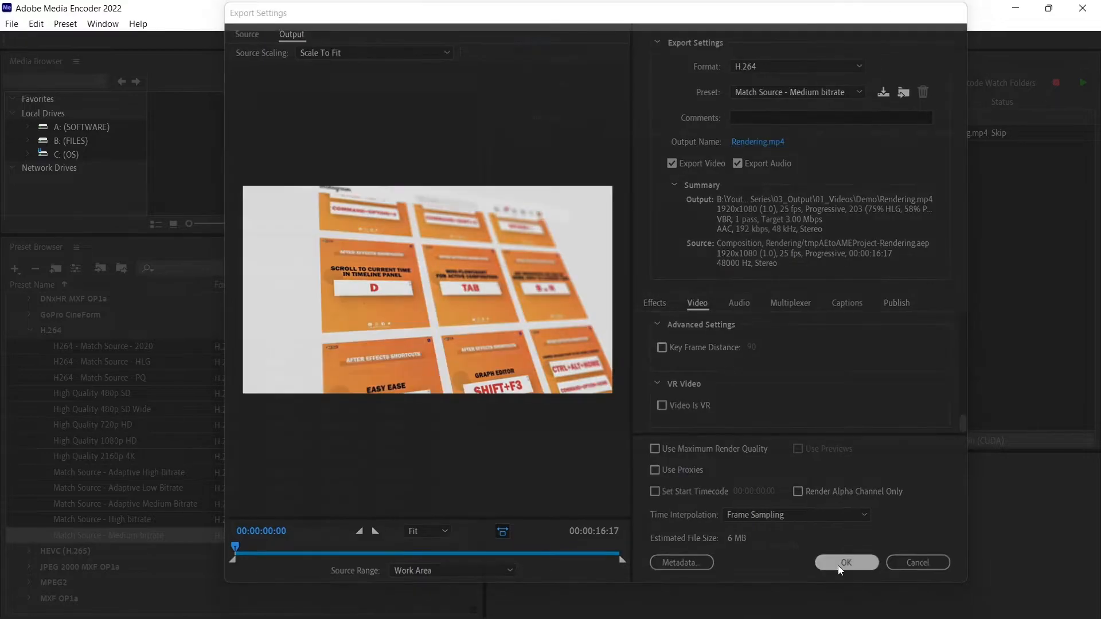
{"action": "left_click", "coordinate": [843, 564]}
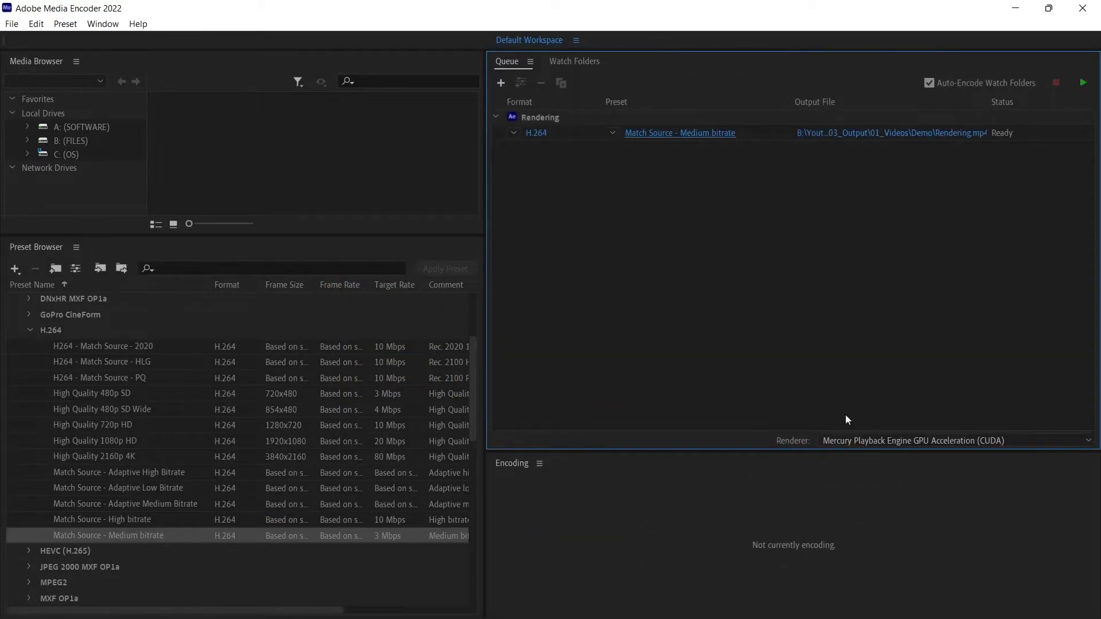
{"action": "left_click", "coordinate": [1083, 86]}
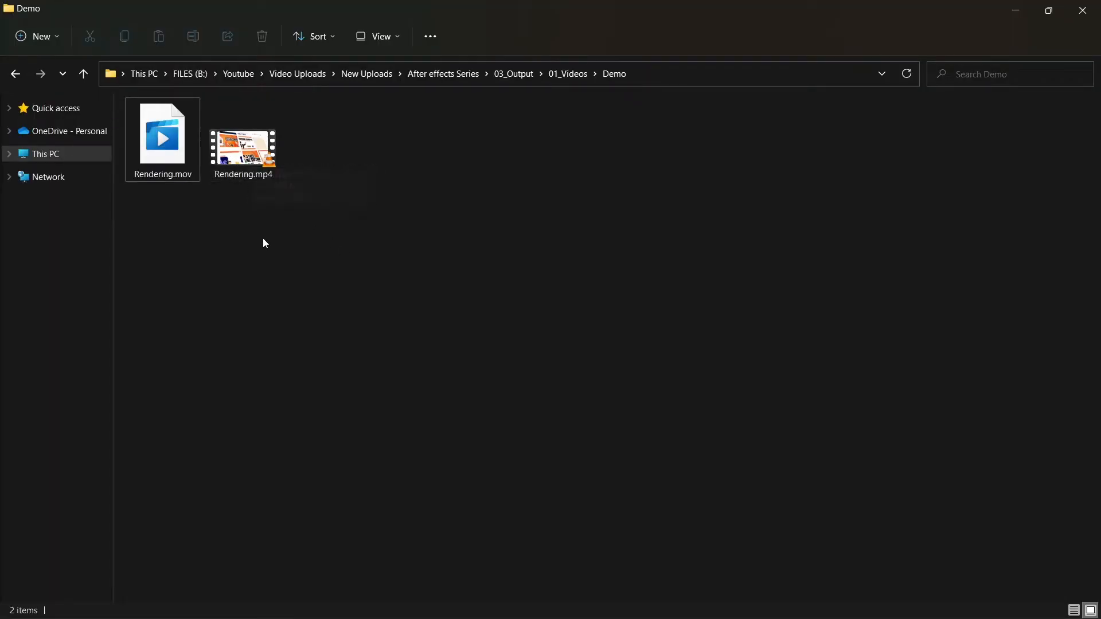
Inspect the rendered files in the Demo folder and play Rendering.mp4, then close the player.
{"action": "left_click", "coordinate": [170, 172]}
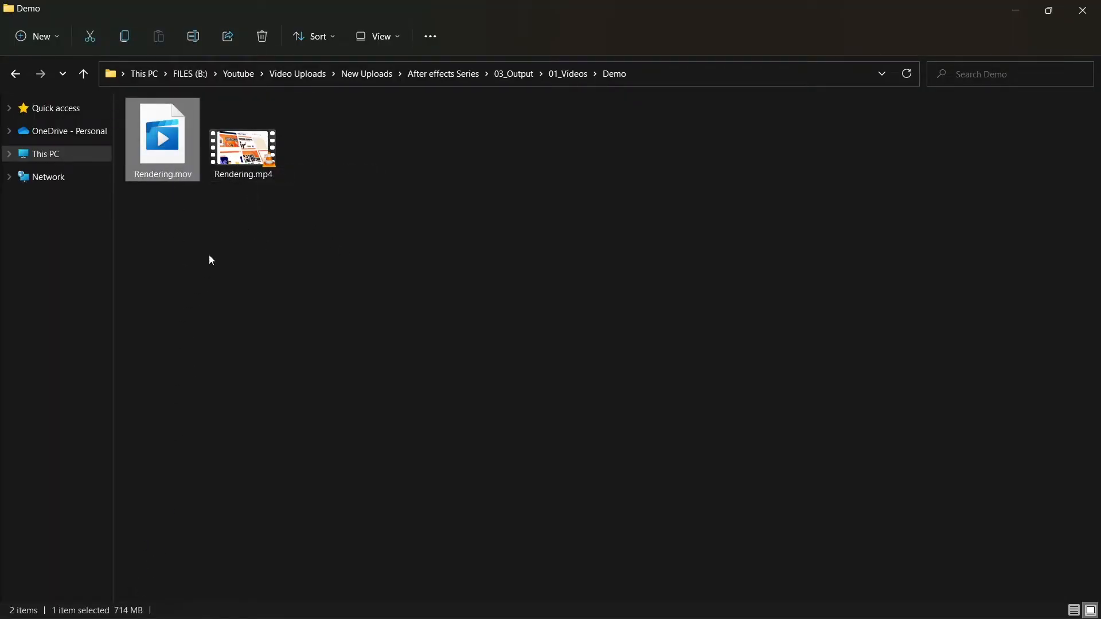
{"action": "left_click", "coordinate": [272, 162]}
{"action": "double_click", "coordinate": [253, 152]}
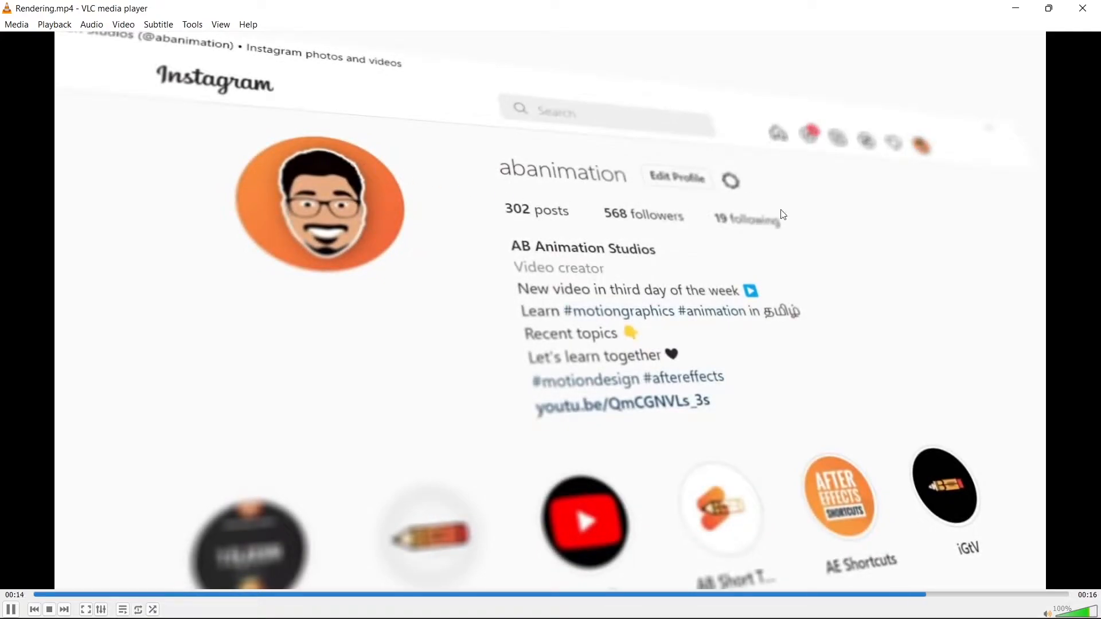
{"action": "left_click", "coordinate": [1083, 8]}
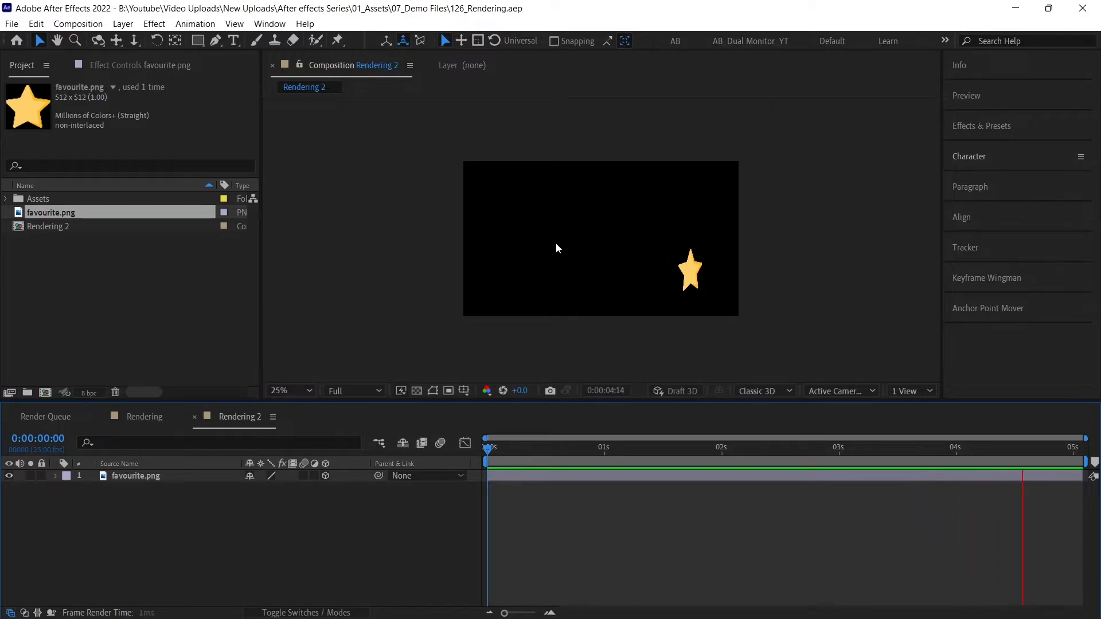
Check the Rendering 2 composition against the transparency grid and add it to the render queue.
{"action": "left_click", "coordinate": [417, 391]}
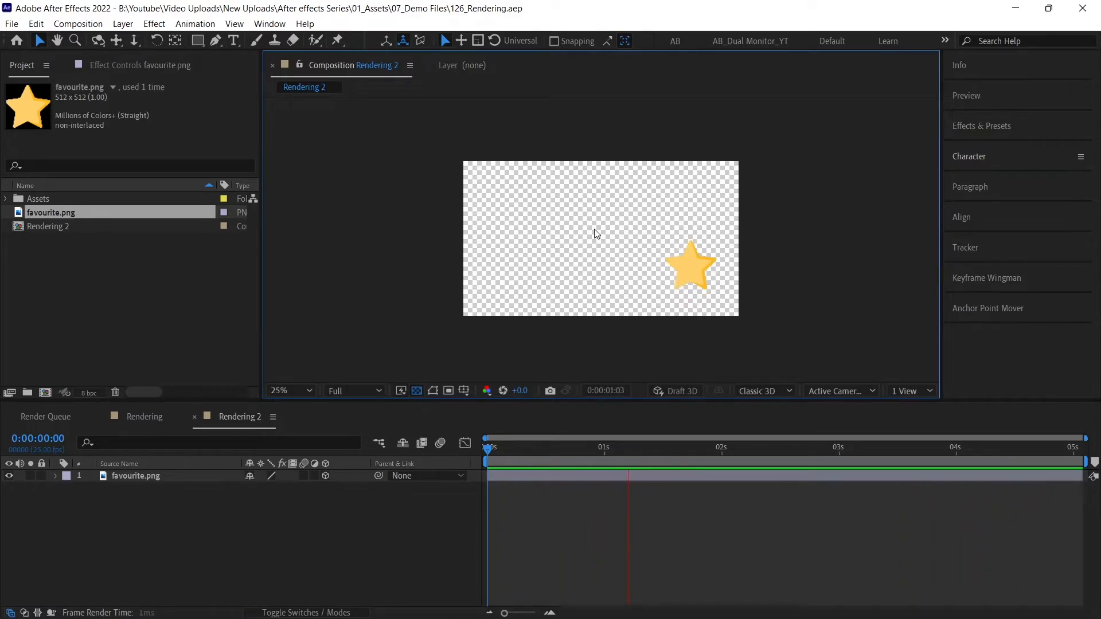
{"action": "left_click", "coordinate": [417, 391]}
{"action": "left_click", "coordinate": [73, 25]}
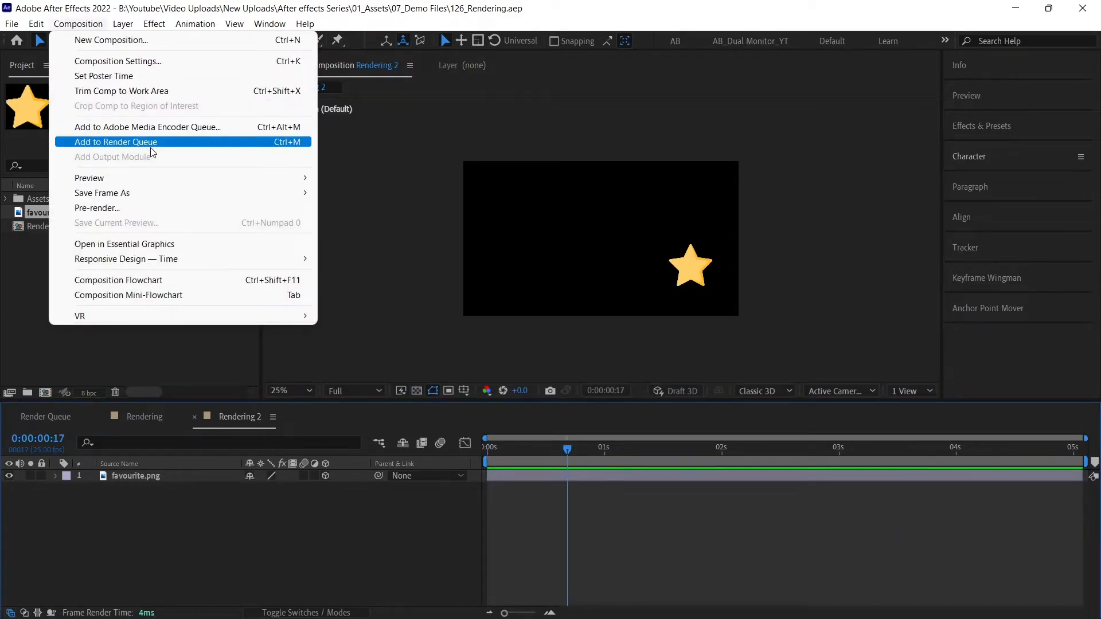
{"action": "left_click", "coordinate": [164, 142]}
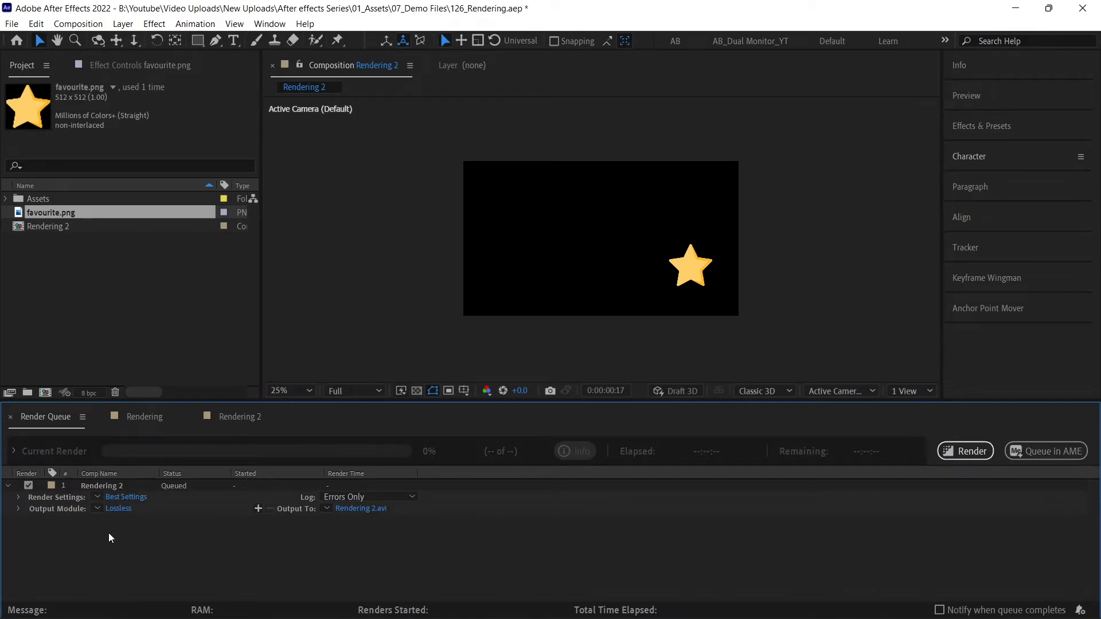
Set the output module format to QuickTime with RGB + Alpha channels.
{"action": "left_click", "coordinate": [118, 508]}
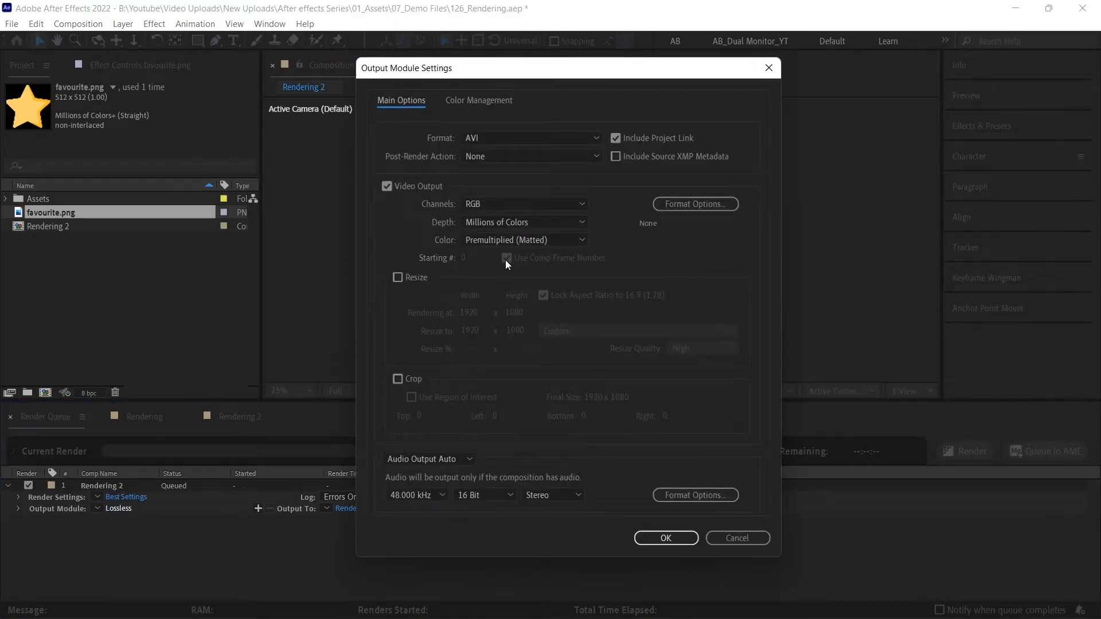
{"action": "left_click", "coordinate": [479, 138]}
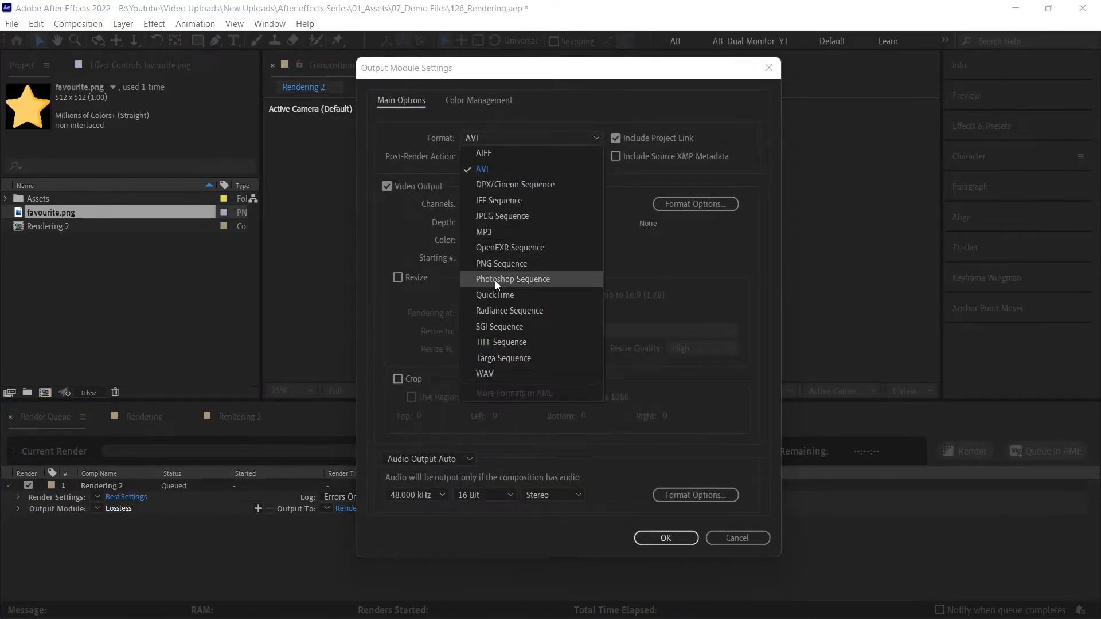
{"action": "left_click", "coordinate": [499, 295]}
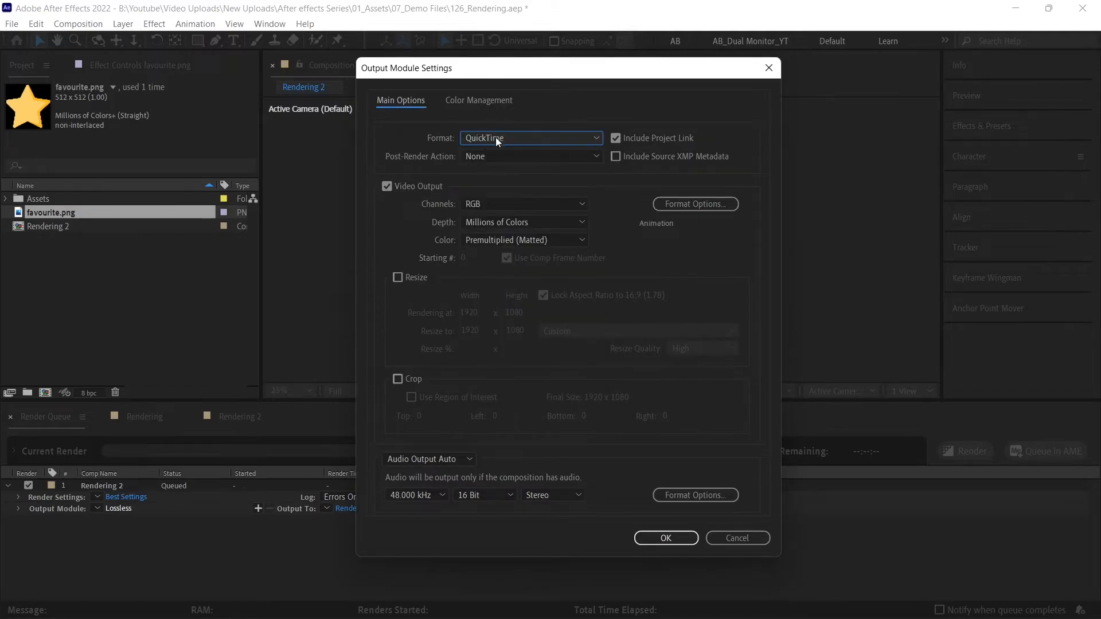
{"action": "left_click", "coordinate": [473, 205]}
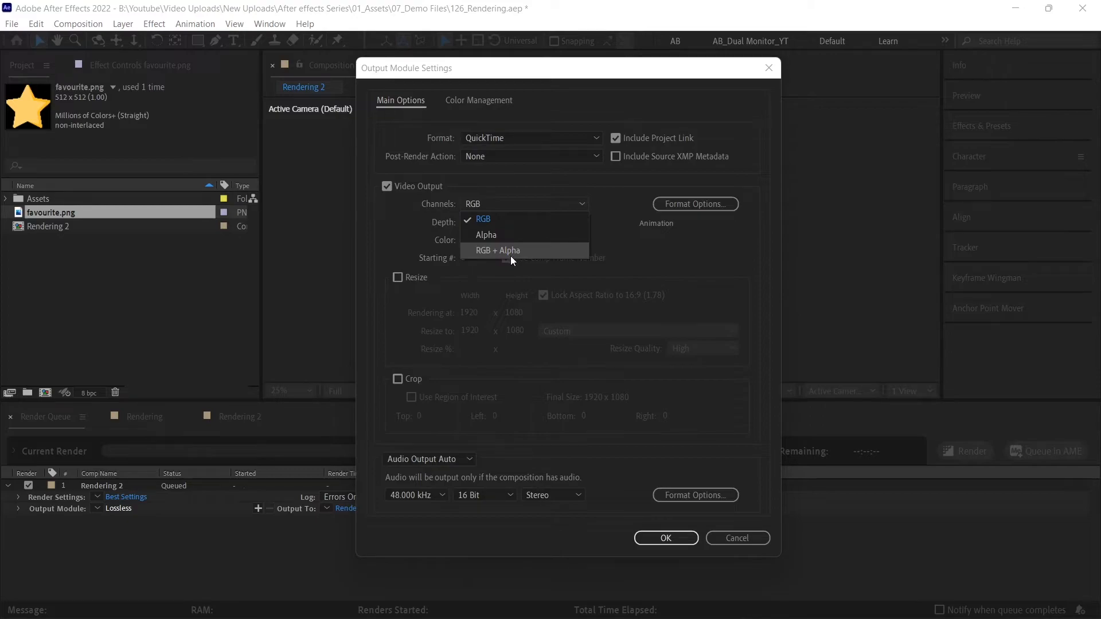
{"action": "left_click", "coordinate": [490, 252]}
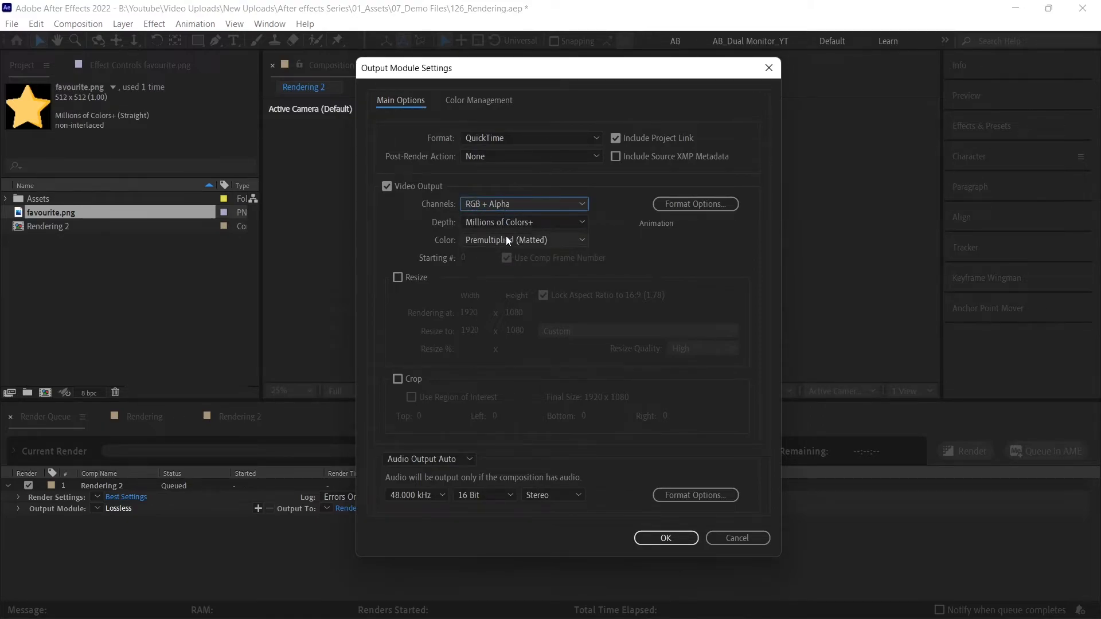
{"action": "left_click", "coordinate": [652, 531]}
Save the output as Rendering 2.mov in the Demo folder and render the queue.
{"action": "left_click", "coordinate": [358, 511]}
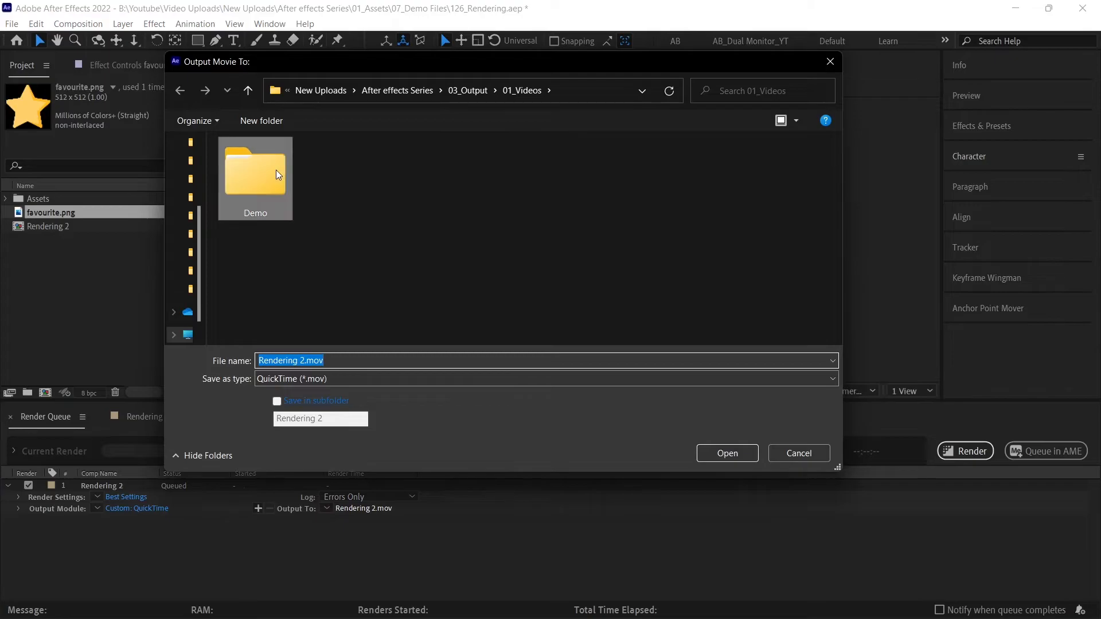
{"action": "double_click", "coordinate": [276, 172]}
{"action": "left_click", "coordinate": [743, 453]}
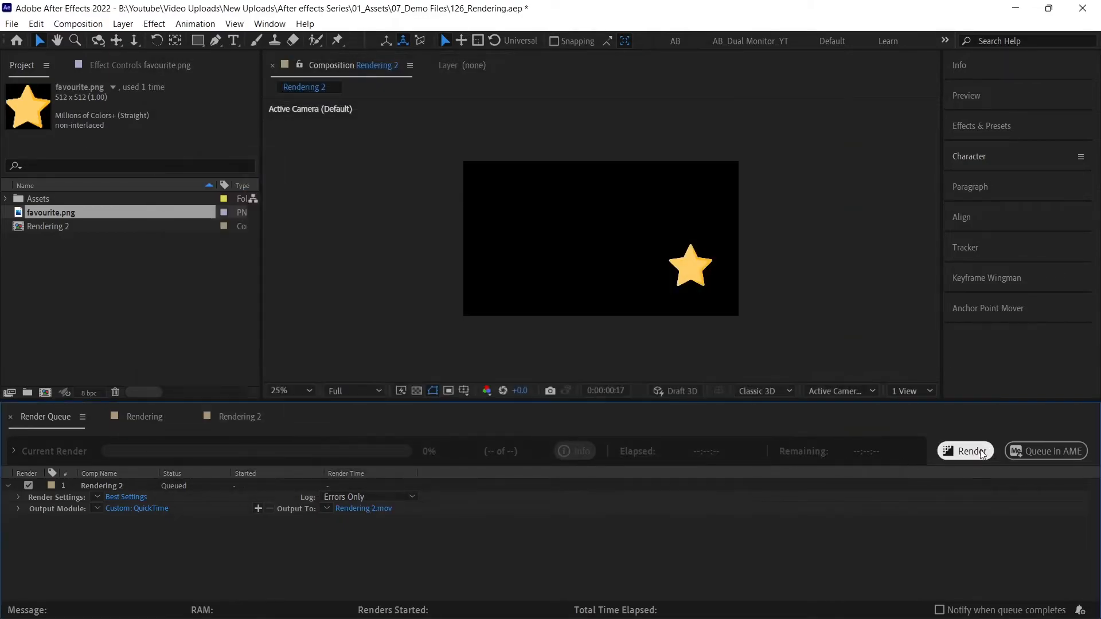
{"action": "left_click", "coordinate": [986, 453]}
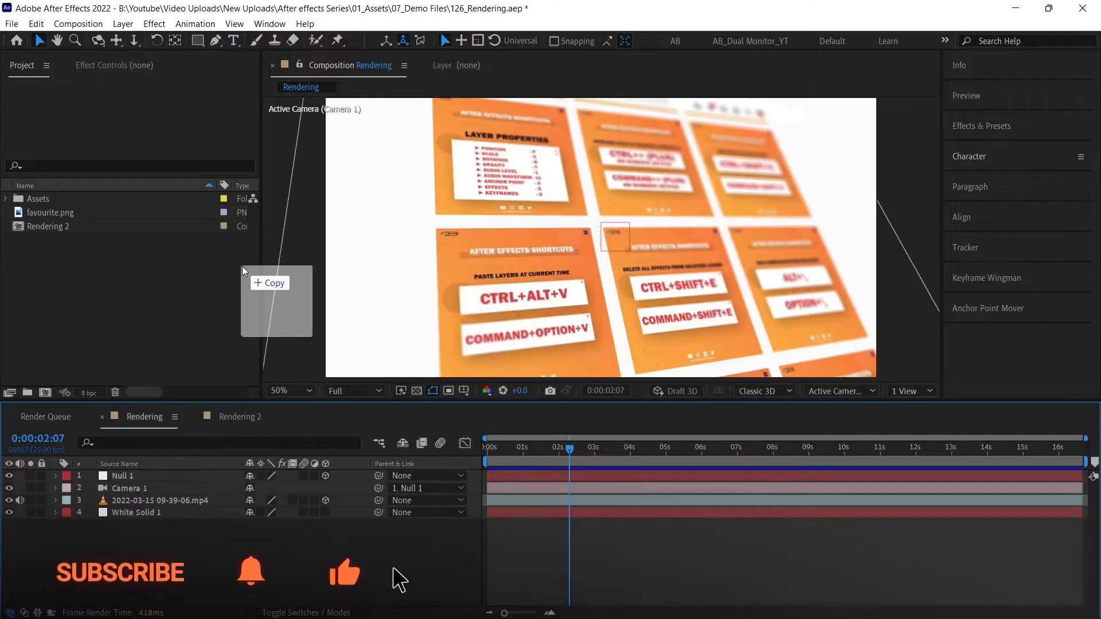
Import Rendering 2.mov into the Rendering composition and preview it over the other layers.
{"action": "left_click_drag", "start_coordinate": [242, 265], "coordinate": [139, 546]}
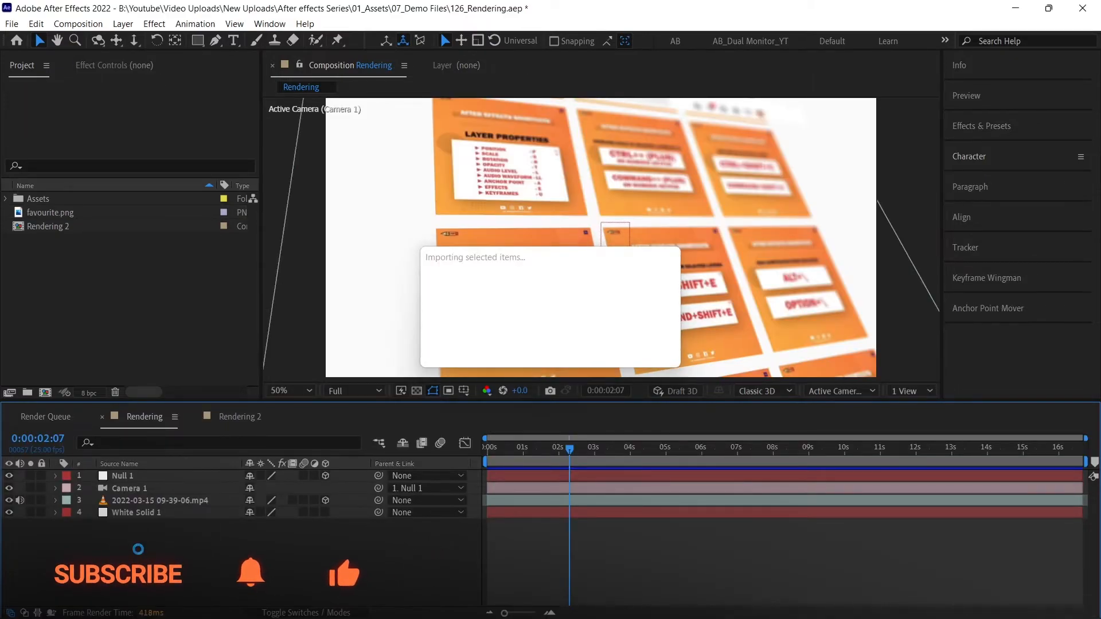
{"action": "key", "text": "space"}
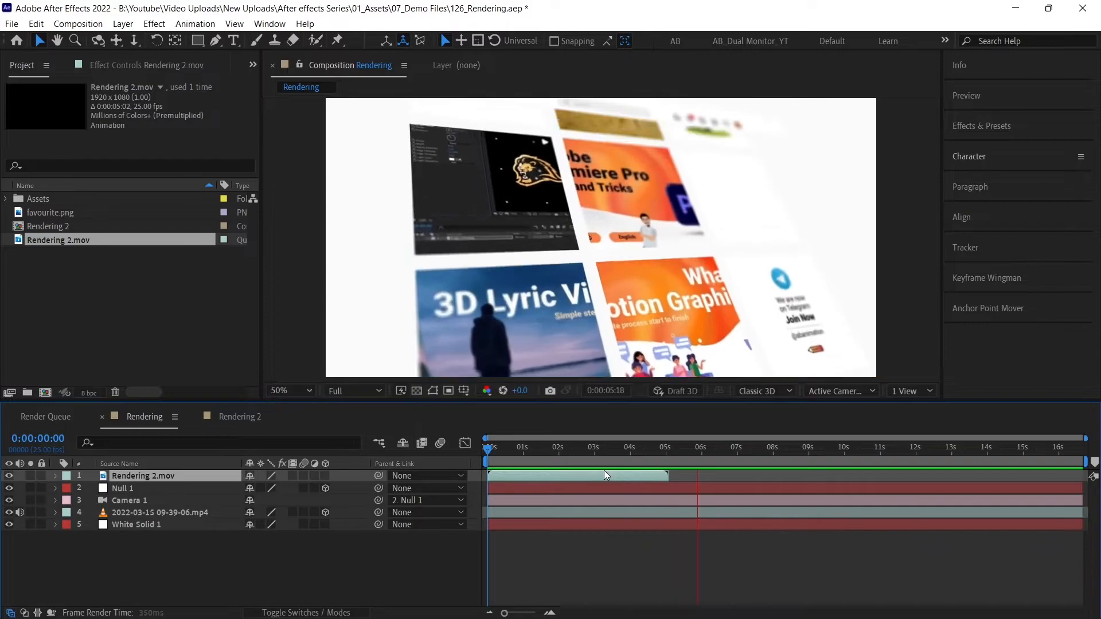
{"action": "key", "text": "space"}
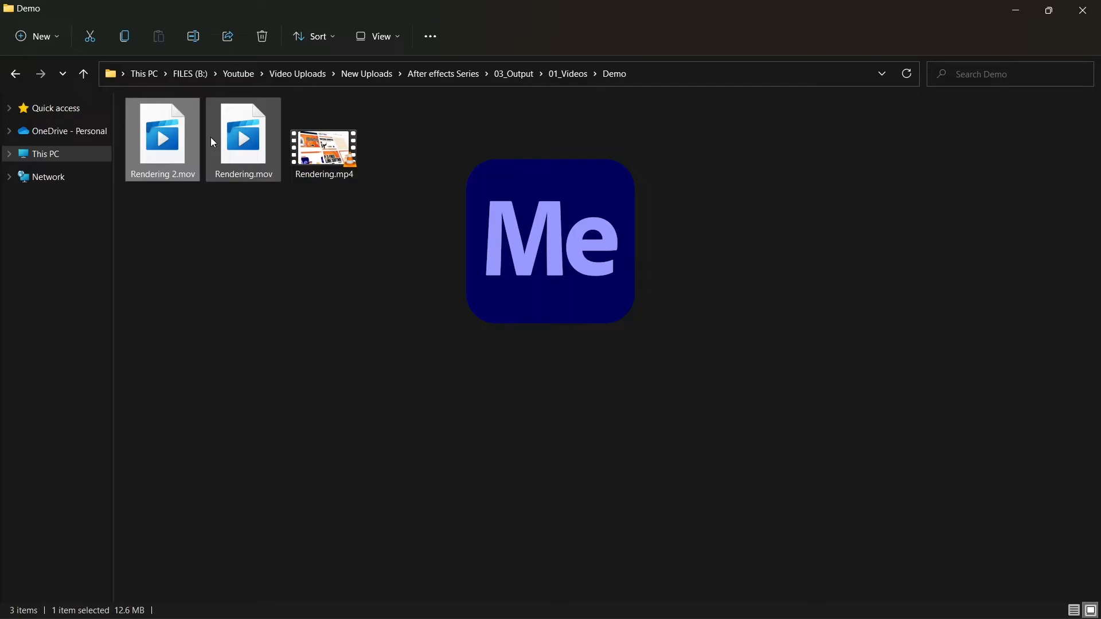
Add Rendering.mov from the Demo folder to the Media Encoder queue.
{"action": "left_click", "coordinate": [210, 137]}
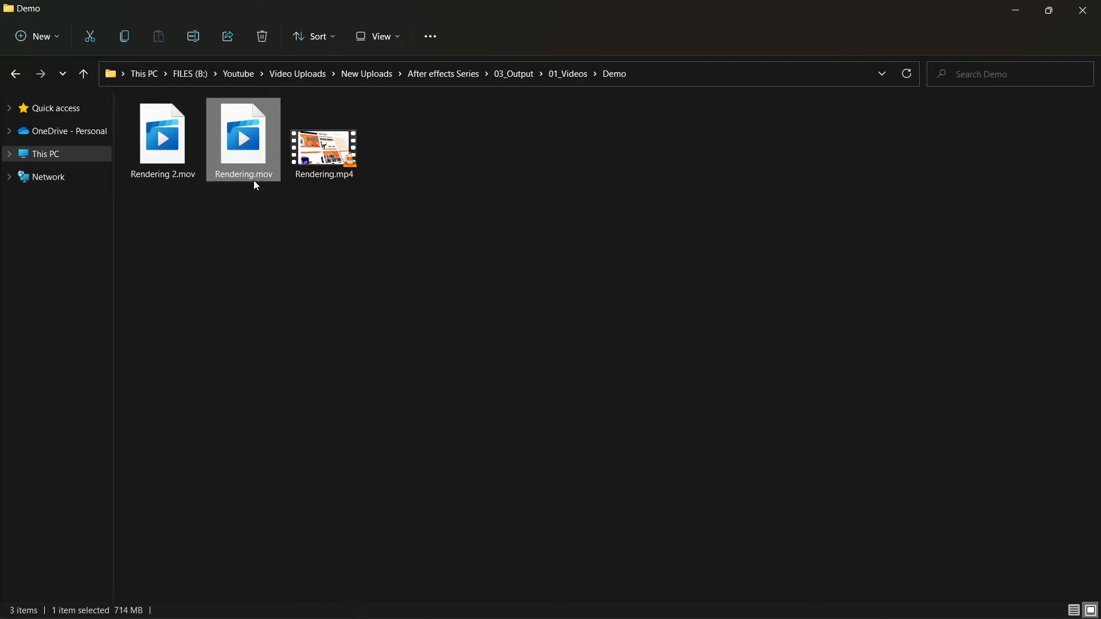
{"action": "left_click_drag", "start_coordinate": [242, 139], "coordinate": [408, 292]}
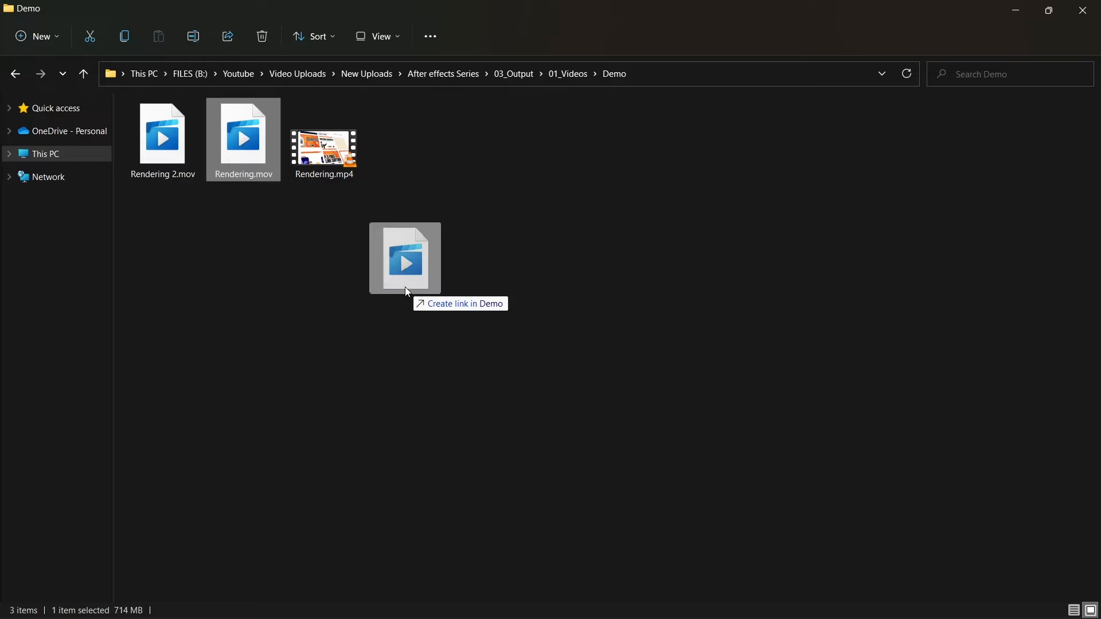
{"action": "key", "text": "alt+Tab"}
{"action": "left_click_drag", "start_coordinate": [404, 287], "coordinate": [701, 293]}
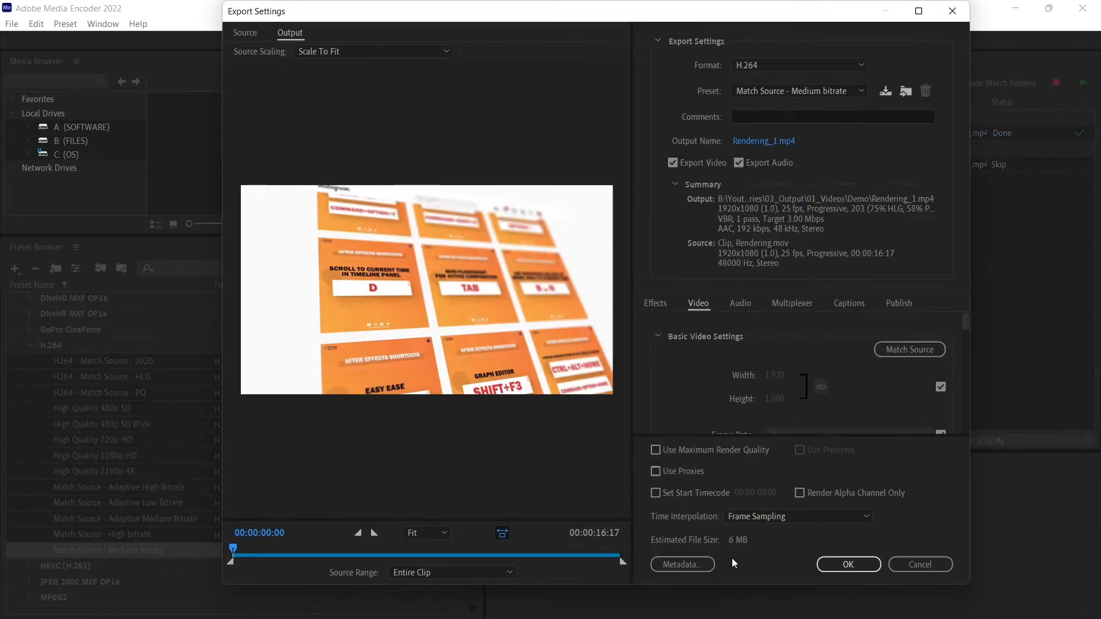
Set the H.264 target bitrate to 10 Mbps and adjust its slider.
{"action": "scroll", "coordinate": [702, 348], "scroll_direction": "down", "scroll_amount": 10}
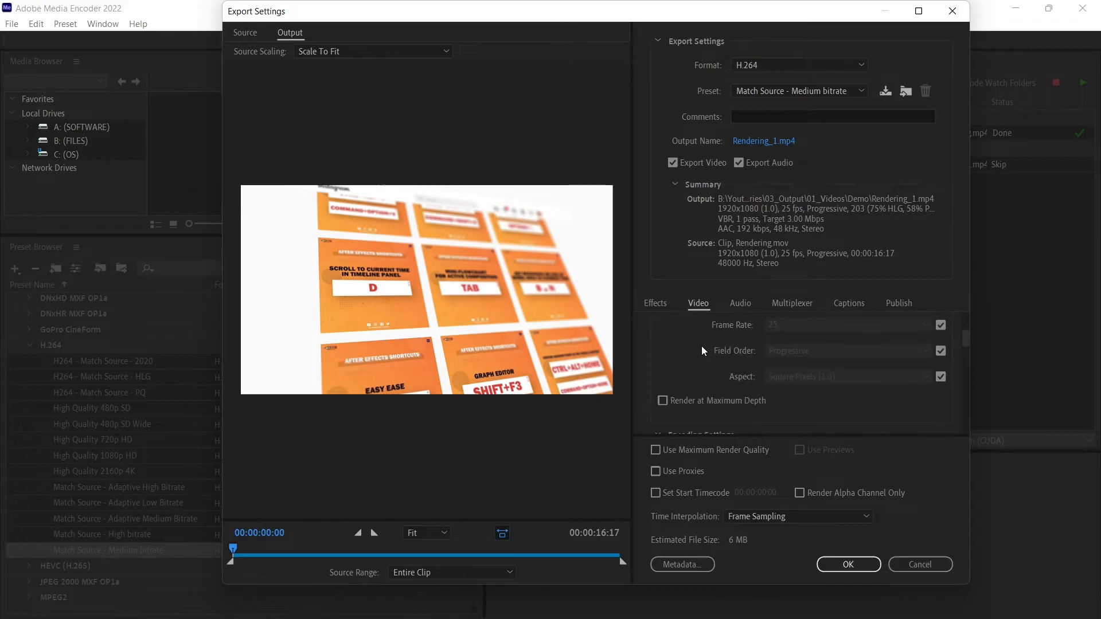
{"action": "scroll", "coordinate": [701, 346], "scroll_direction": "down", "scroll_amount": 5}
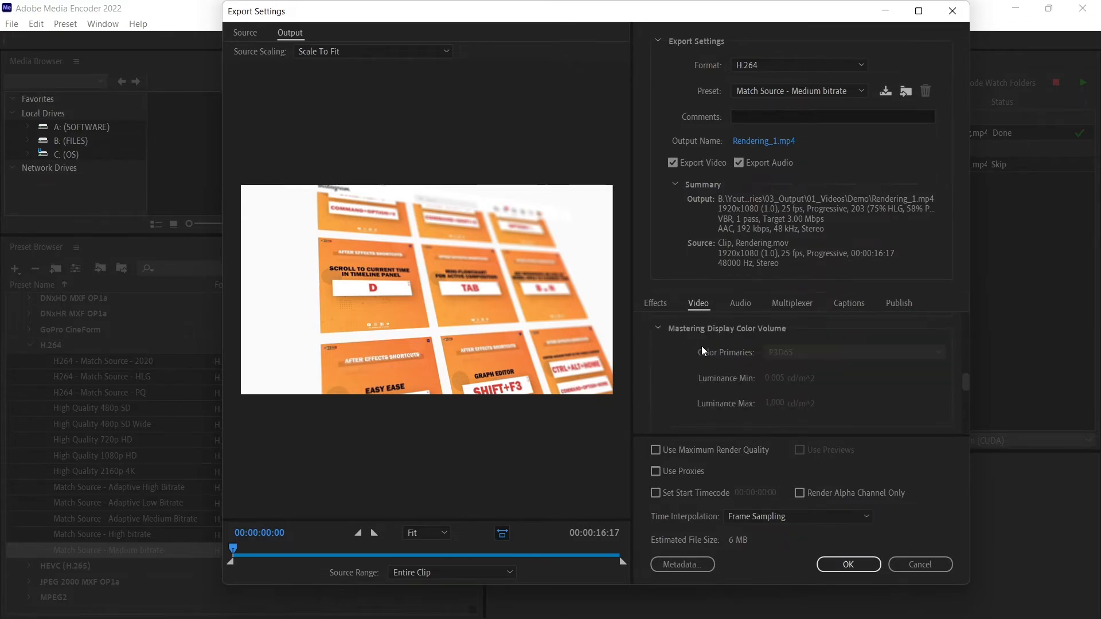
{"action": "scroll", "coordinate": [755, 396], "scroll_direction": "down", "scroll_amount": 5}
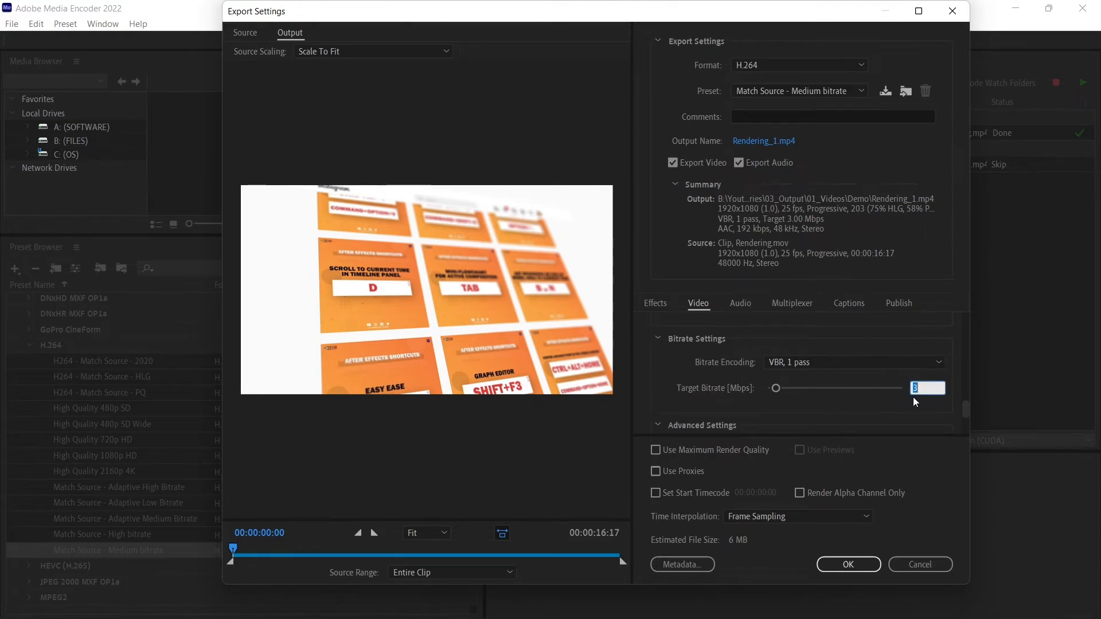
{"action": "type", "text": "10"}
{"action": "key", "text": "Return"}
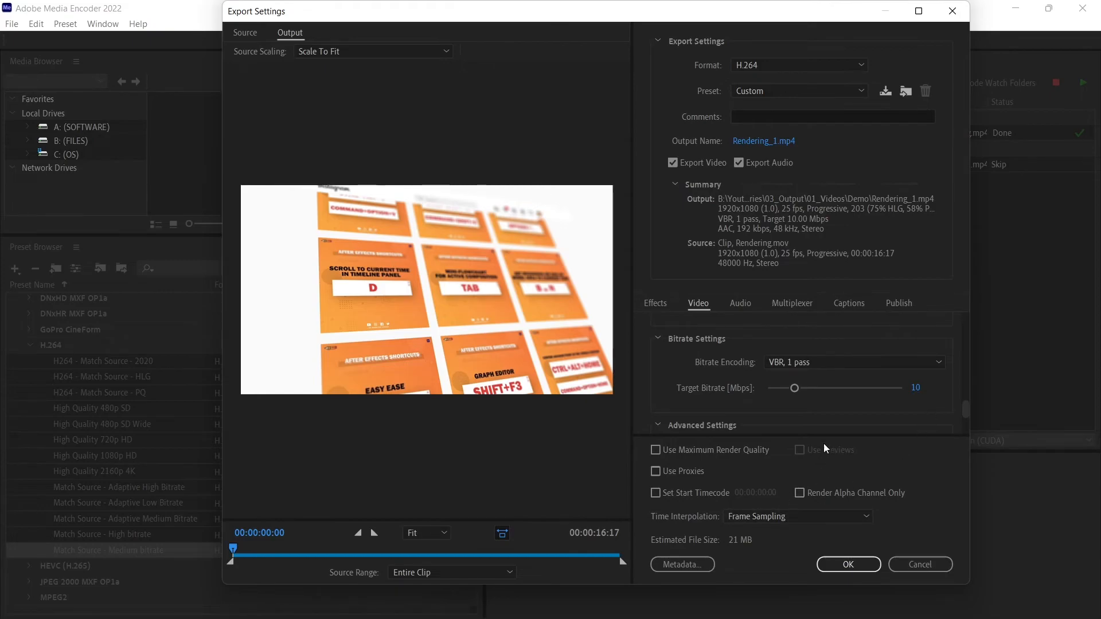
{"action": "left_click_drag", "start_coordinate": [795, 388], "coordinate": [768, 389]}
{"action": "left_click_drag", "start_coordinate": [783, 388], "coordinate": [782, 395]}
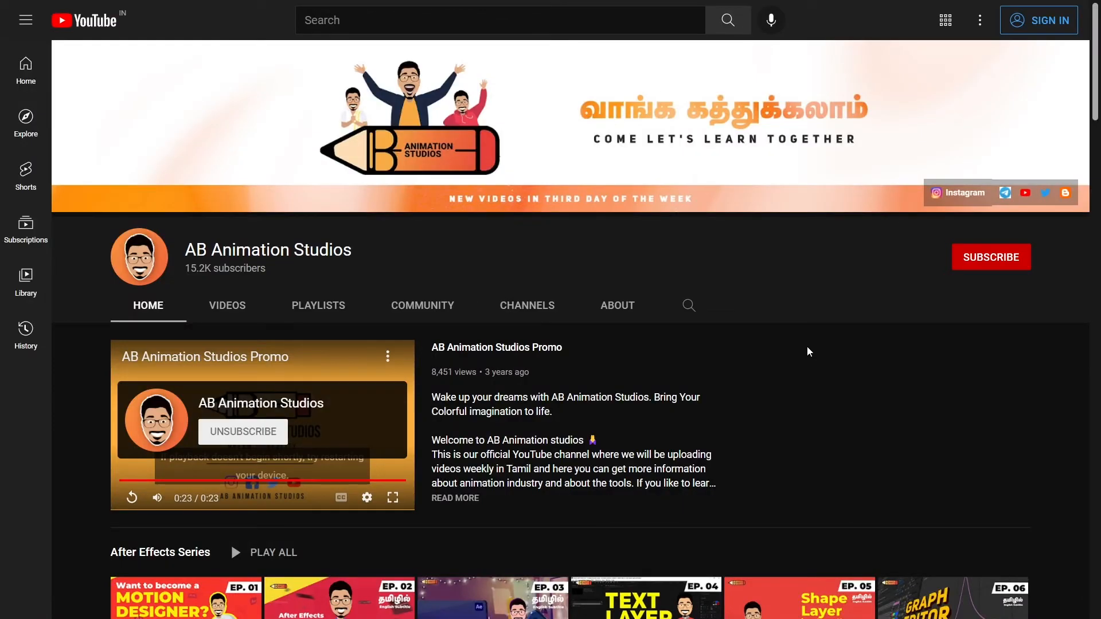
Browse the AB Animation Studios channel page and subscribe to the channel.
{"action": "scroll", "coordinate": [806, 346], "scroll_direction": "down", "scroll_amount": 8}
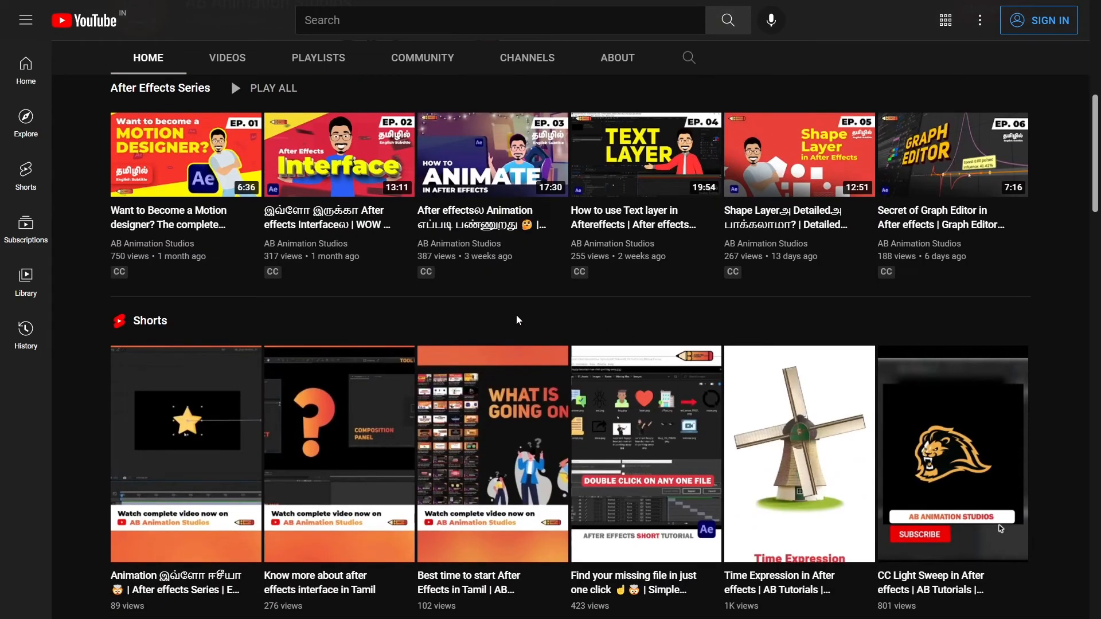
{"action": "scroll", "coordinate": [516, 320], "scroll_direction": "down", "scroll_amount": 16}
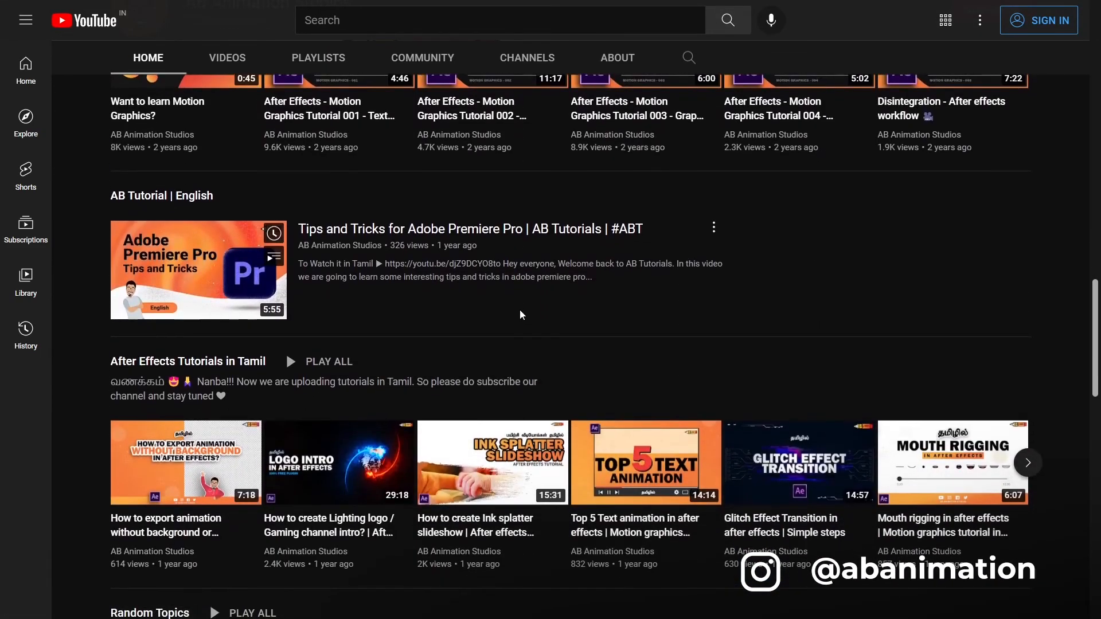
{"action": "scroll", "coordinate": [520, 312], "scroll_direction": "up", "scroll_amount": 20}
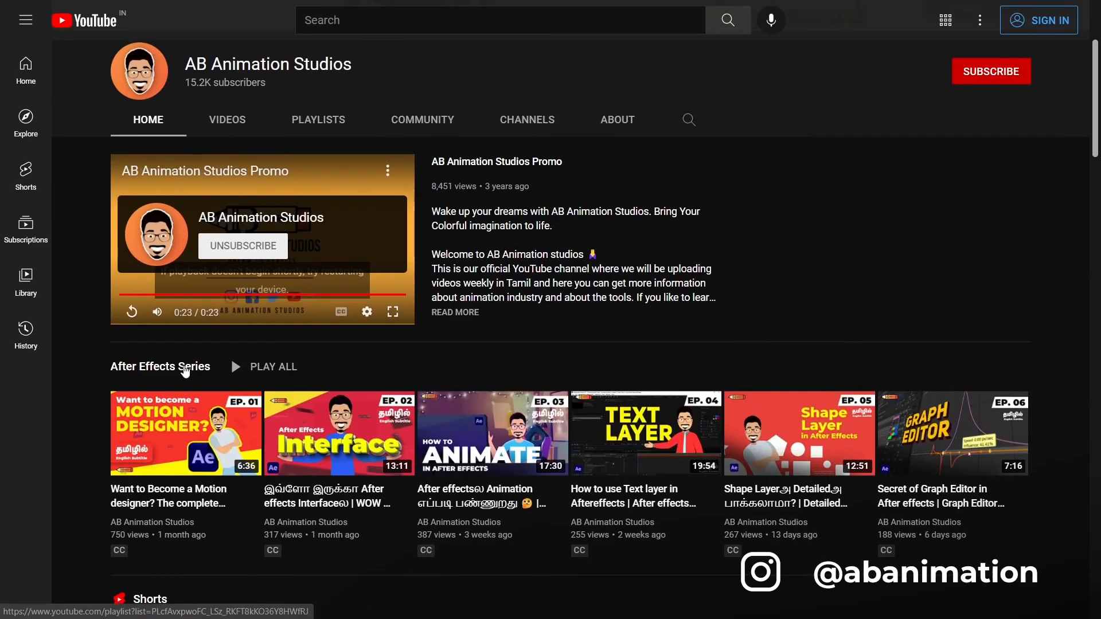
{"action": "left_click", "coordinate": [209, 365]}
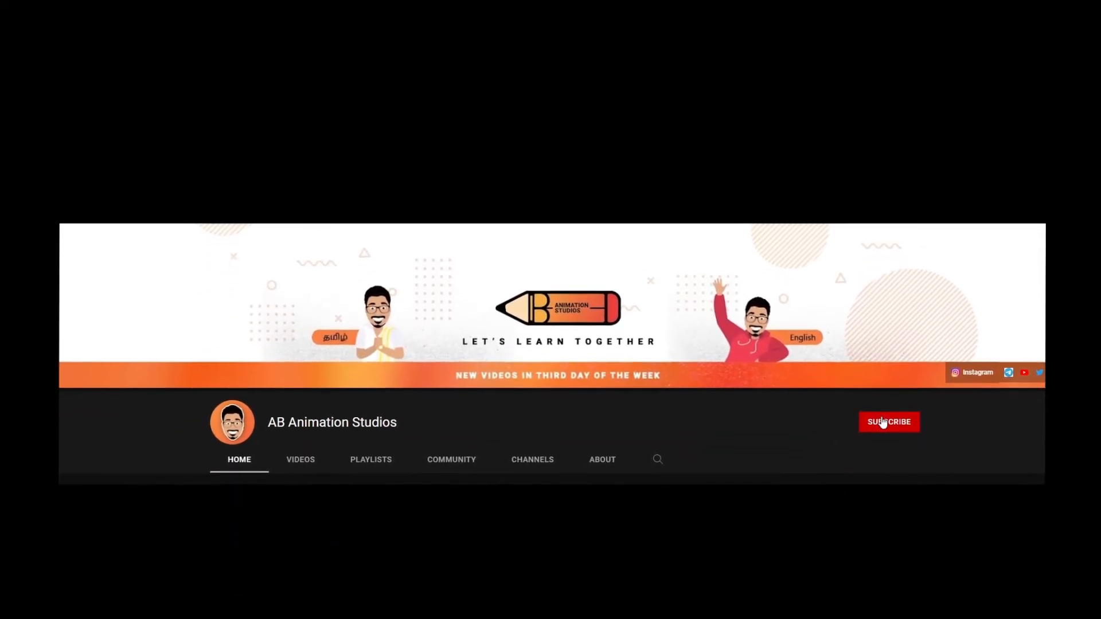
{"action": "left_click", "coordinate": [886, 422]}
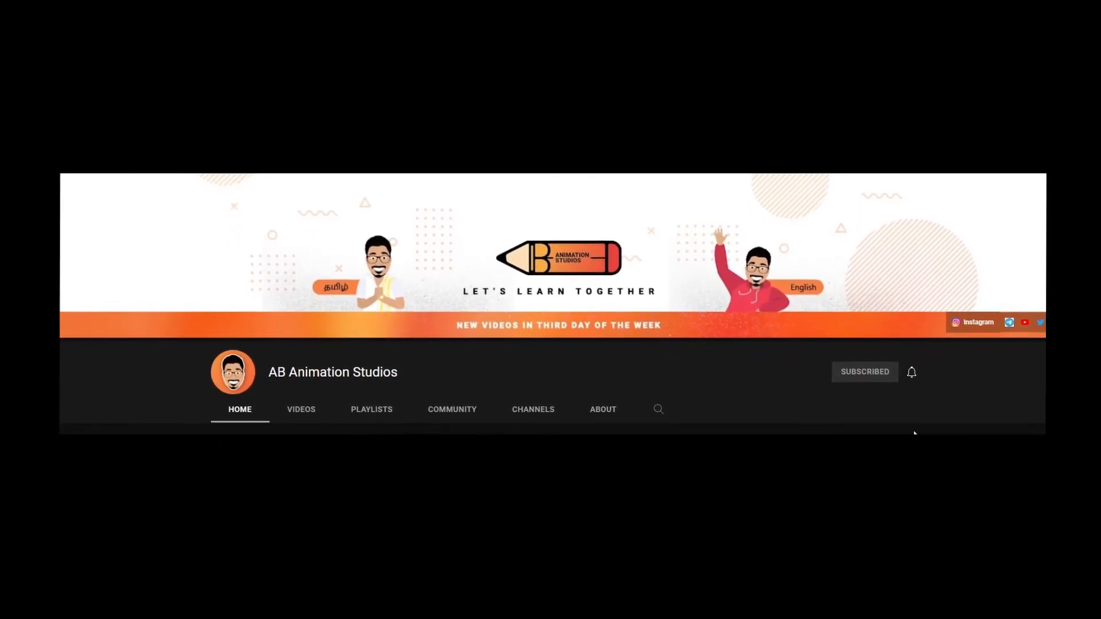